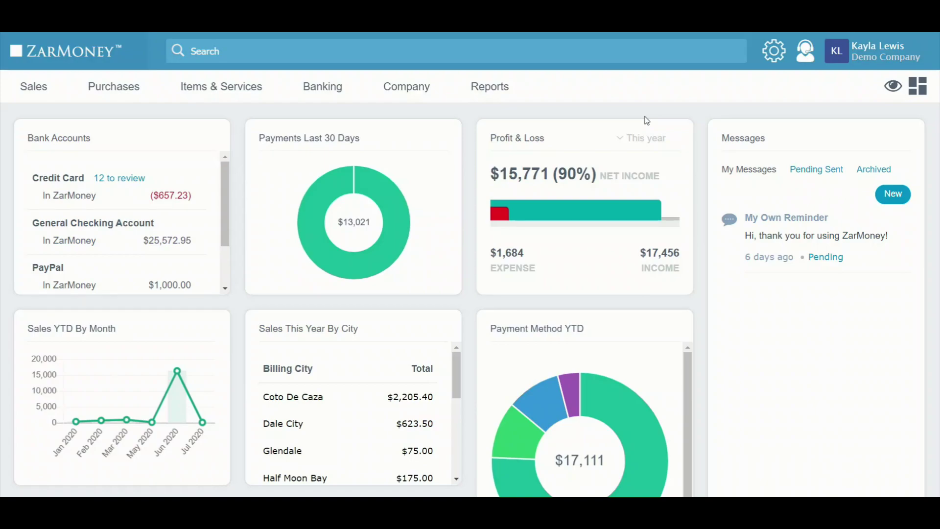
Step: Start a new custom field in the company settings, labelled "Customer PO#" with the type Text
left_click(773, 60)
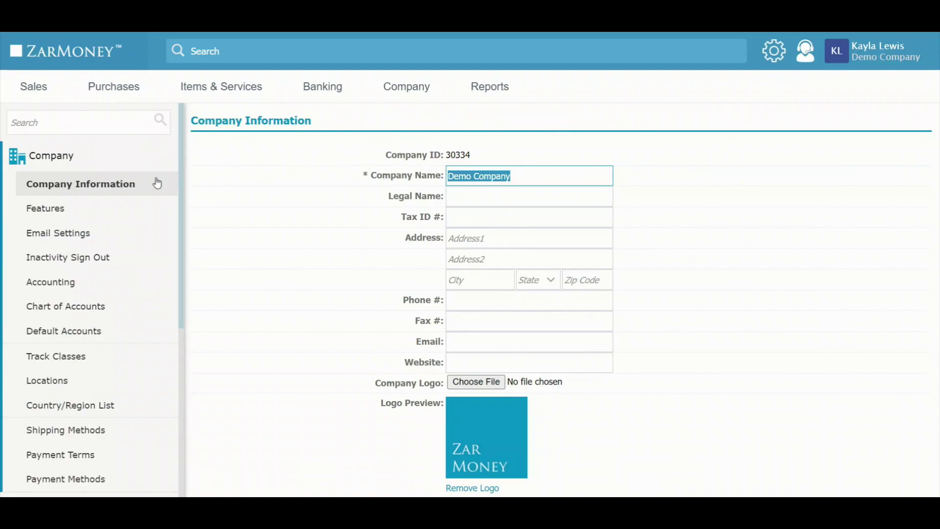
left_click(65, 167)
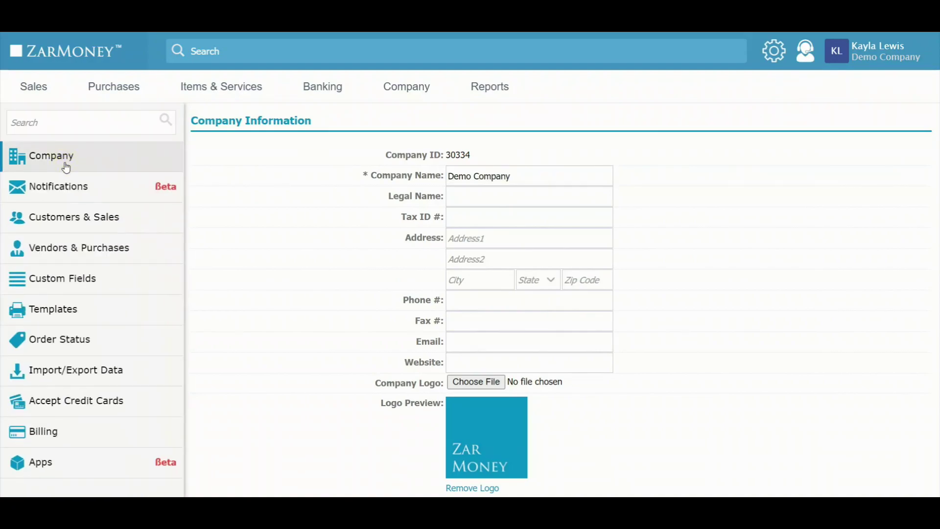
scroll(67, 191, "down", 1)
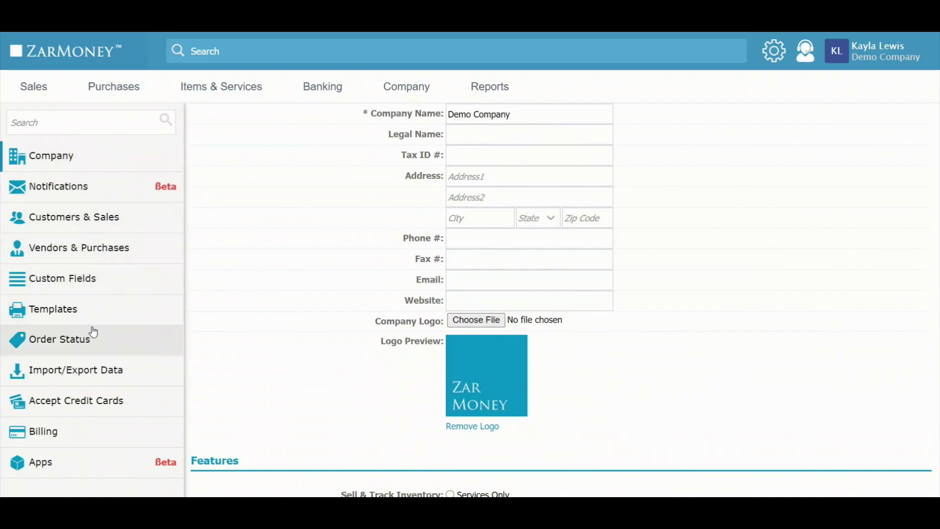
left_click(93, 292)
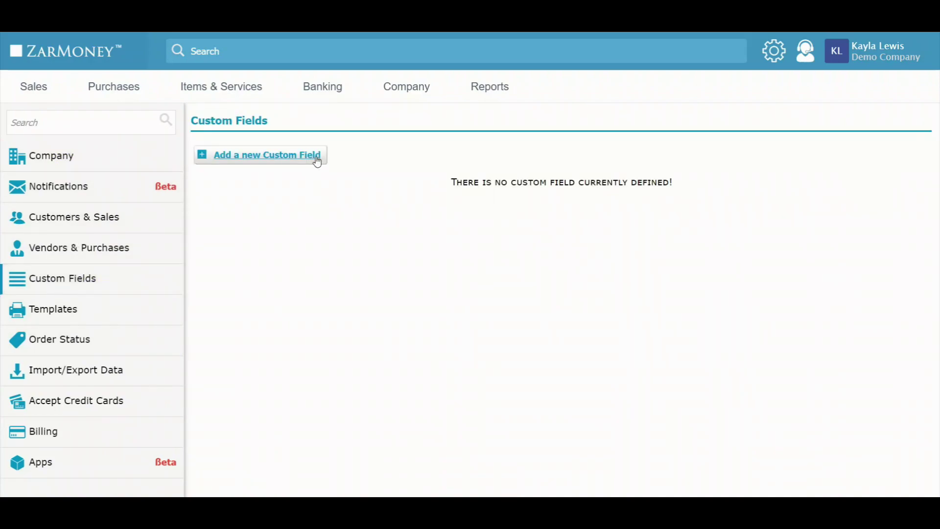
left_click(317, 162)
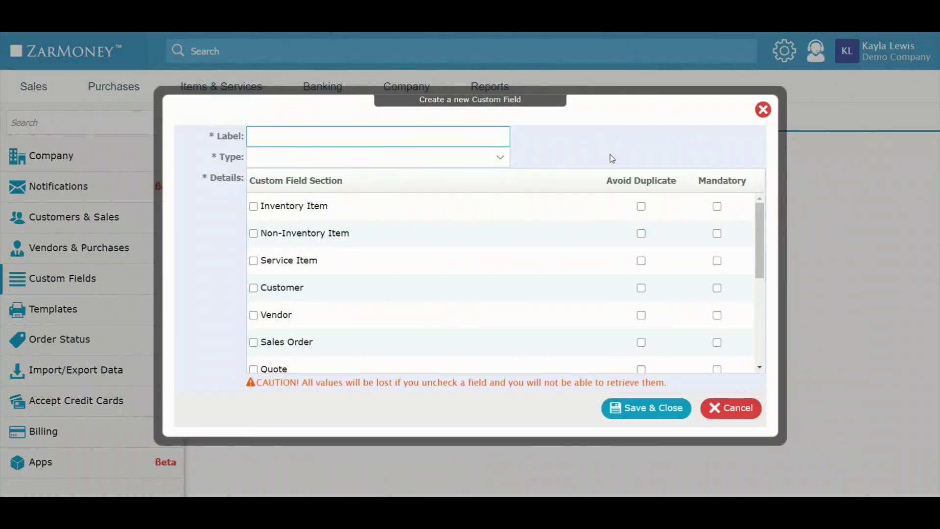
type("Customer PO#")
left_click(502, 159)
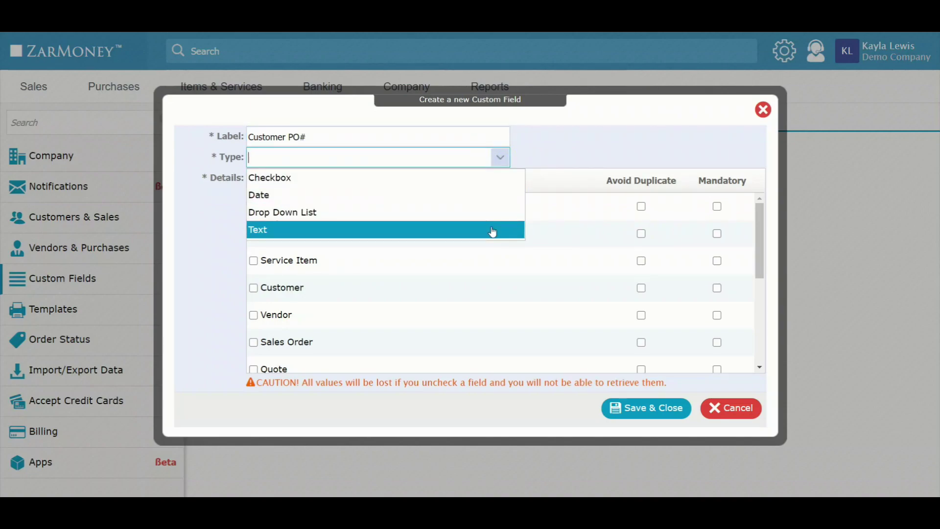
left_click(492, 232)
Step: Apply the Customer PO# field to Sales Order and Invoice, avoid duplicates for both, and save the field
scroll(443, 299, "down", 3)
left_click(254, 300)
left_click(303, 220)
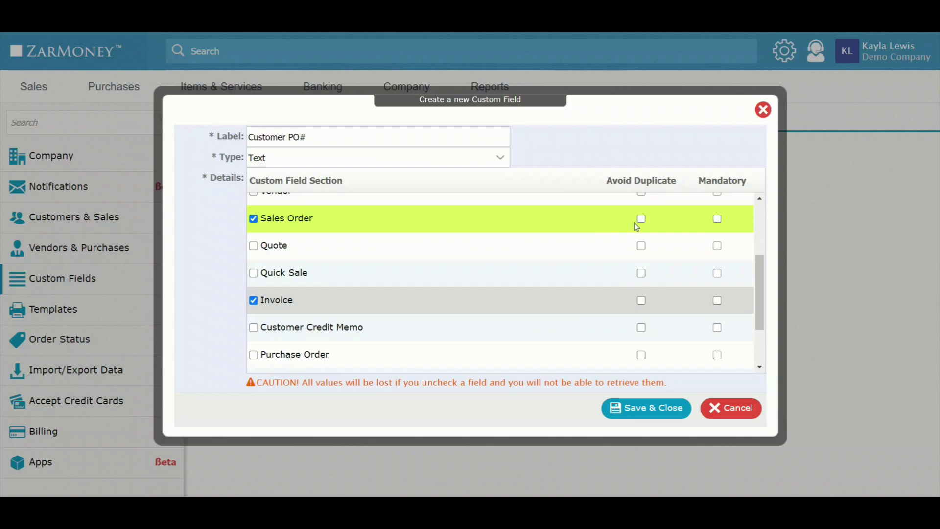
left_click(641, 219)
left_click(642, 301)
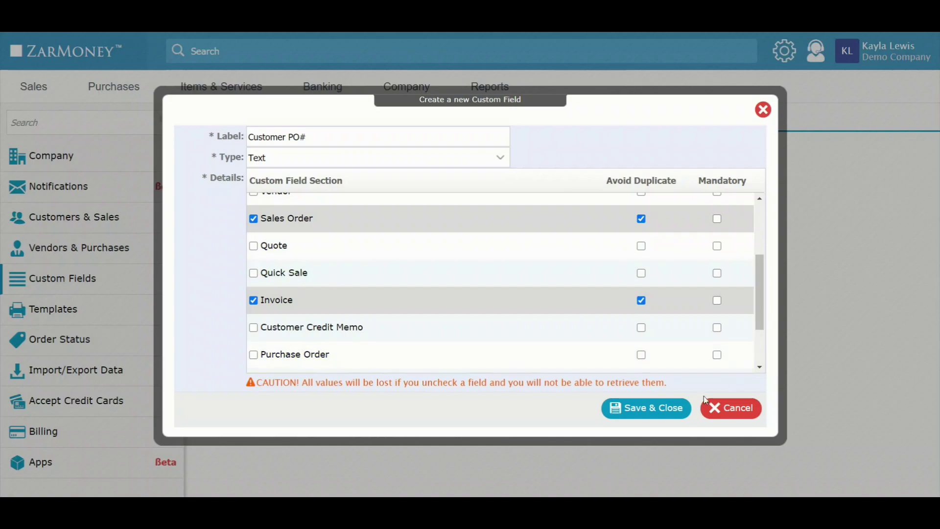
left_click(657, 413)
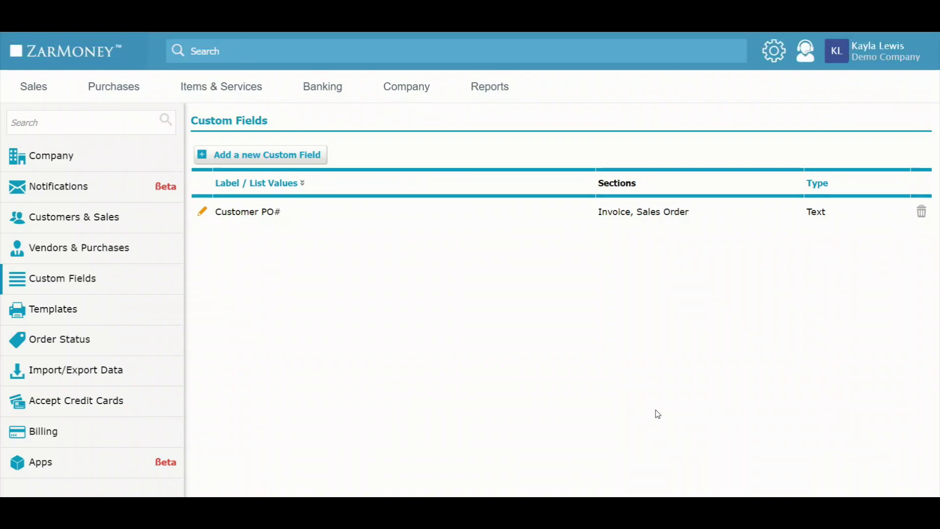
Step: Check the Customer PO# field on a new sales order form, and close the form without saving
mouse_move(54, 90)
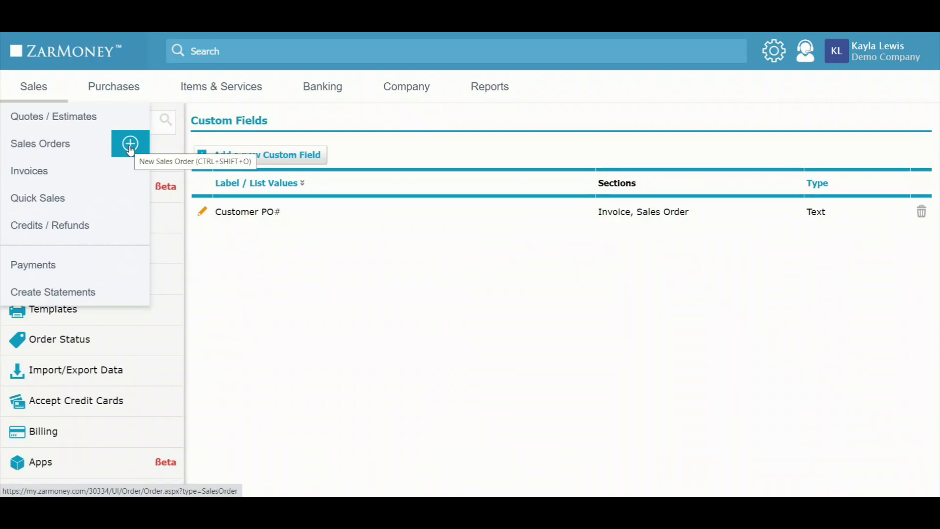
left_click(131, 145)
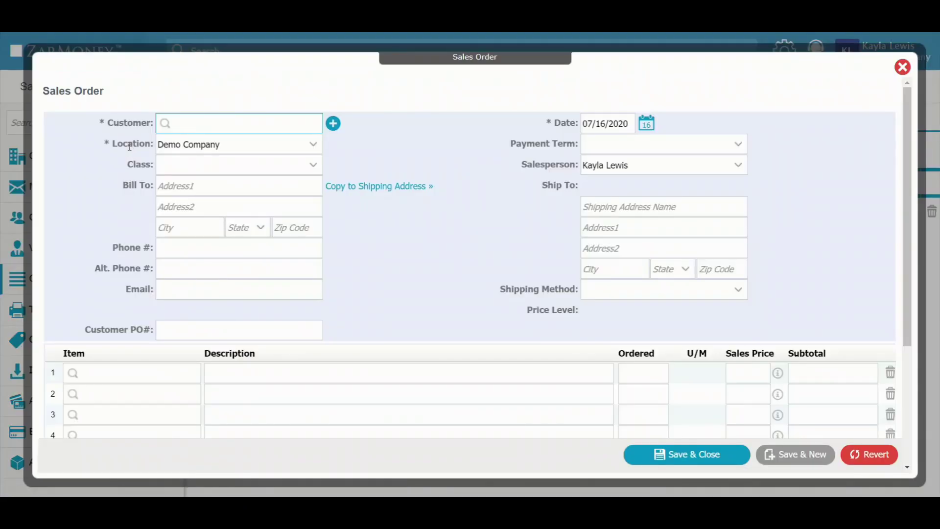
left_click_drag(83, 330, 154, 330)
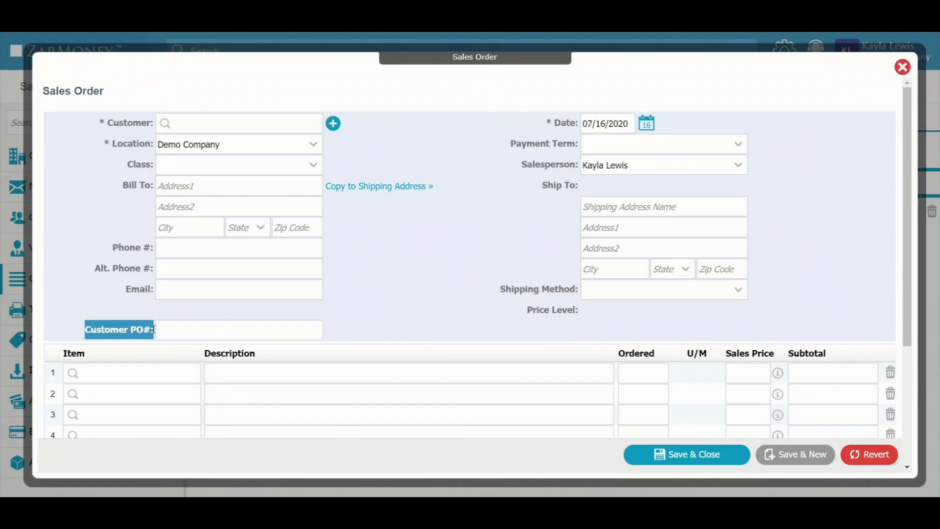
left_click(454, 332)
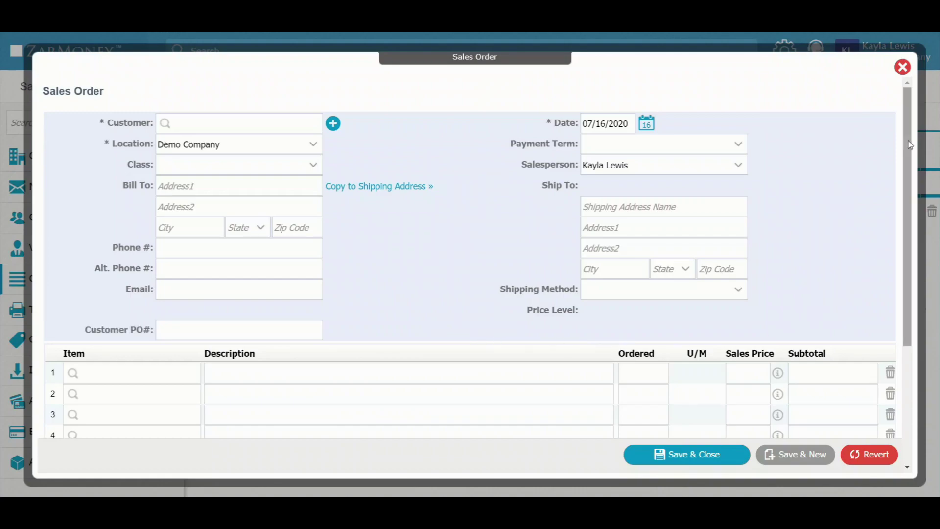
left_click(903, 66)
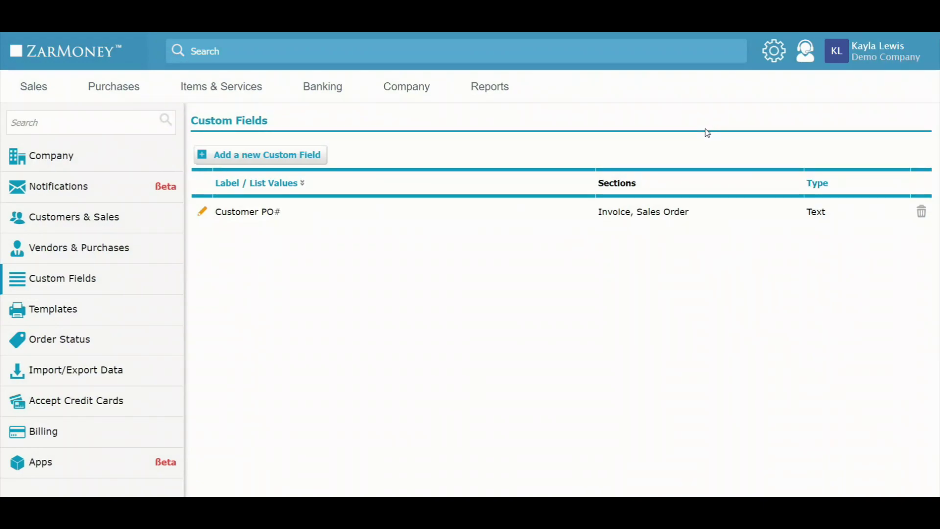
Step: Enter the customer's PO number on Gerber Photography's 7/6/2020 invoice, save it, and close the invoice
mouse_move(31, 90)
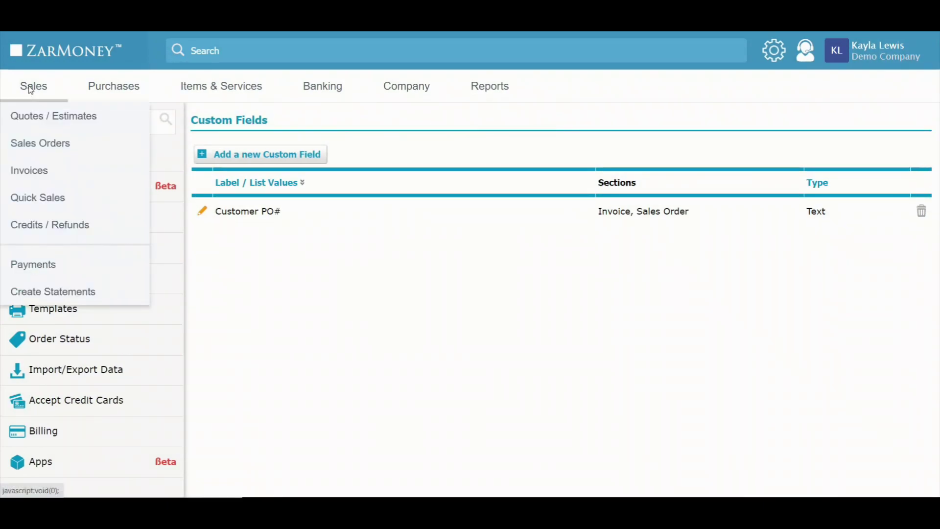
left_click(78, 173)
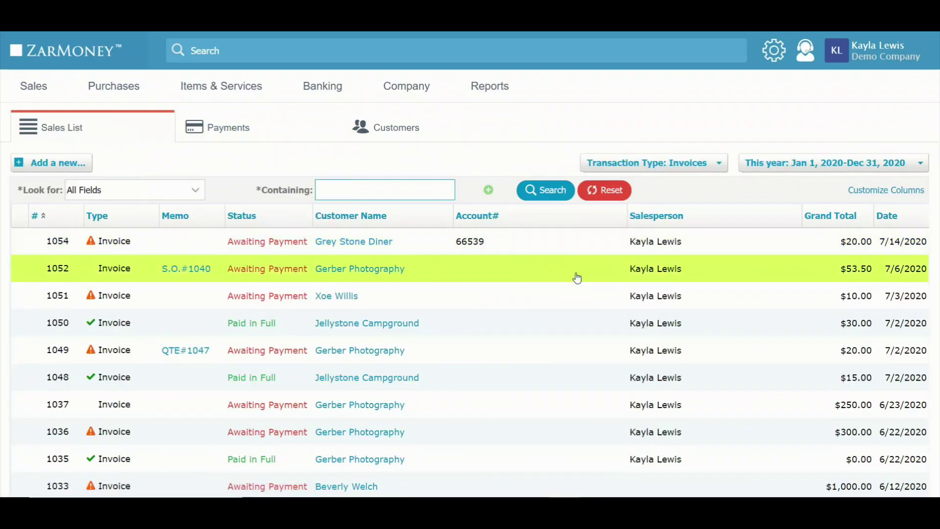
left_click(577, 278)
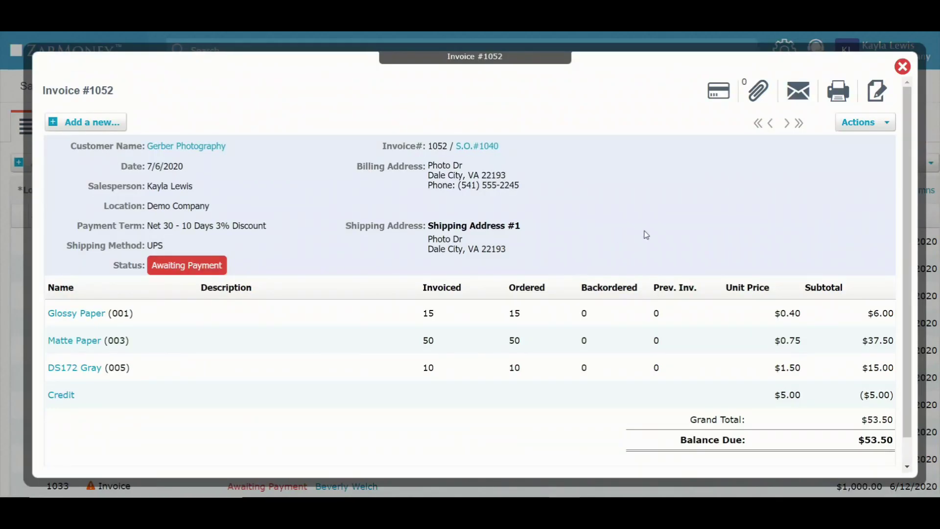
left_click(877, 103)
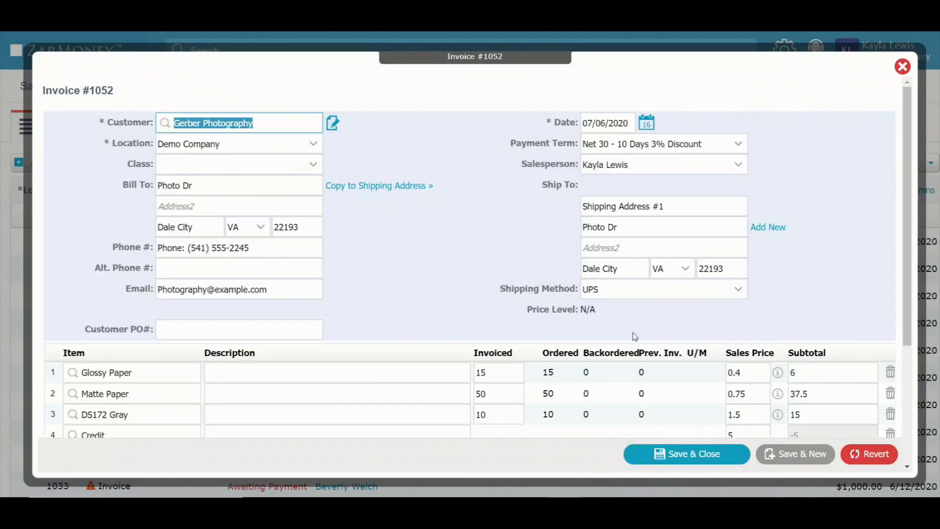
left_click(278, 332)
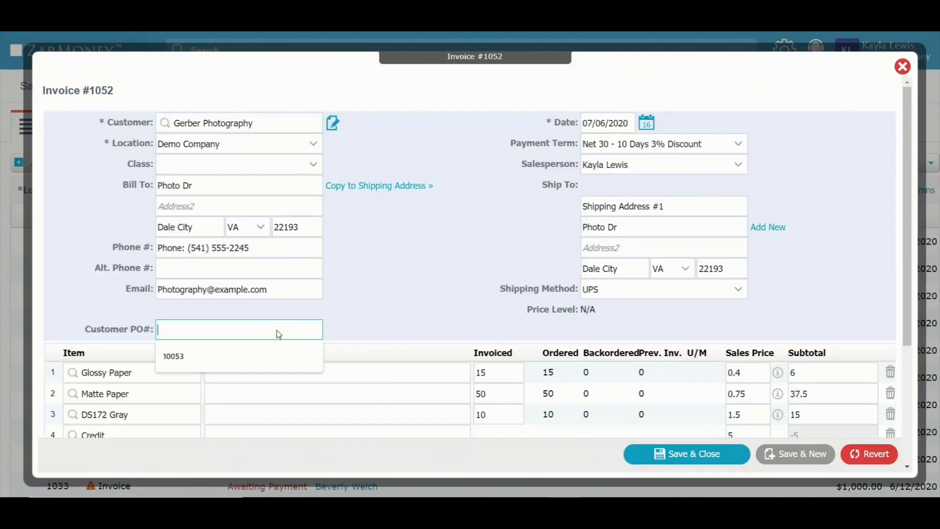
type("10489")
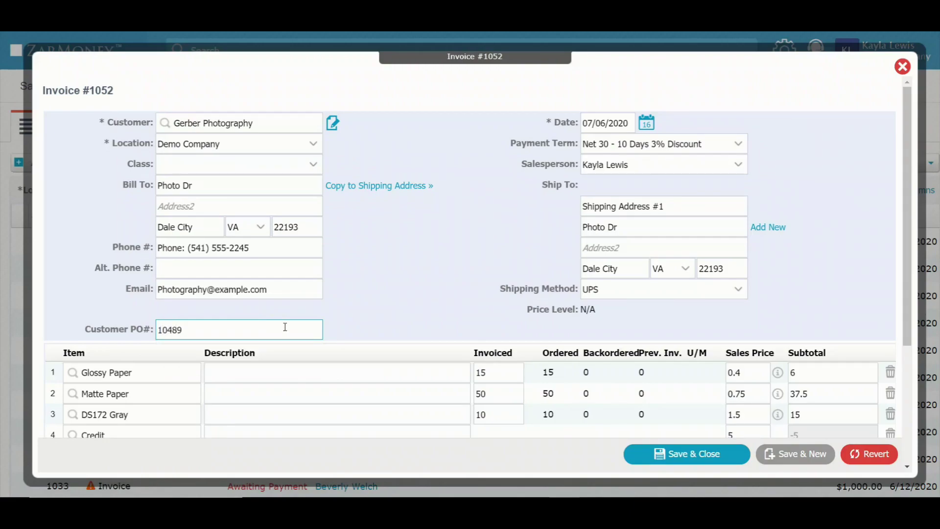
left_click(663, 454)
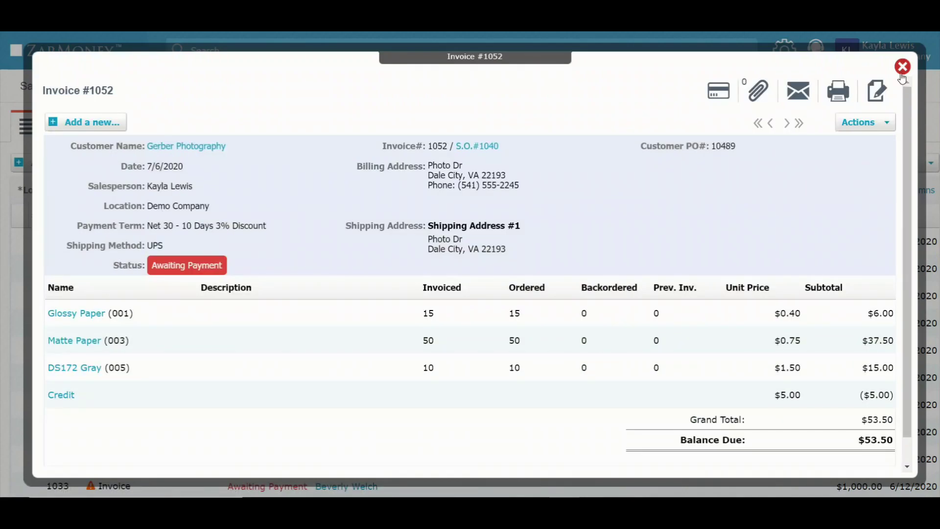
left_click(903, 67)
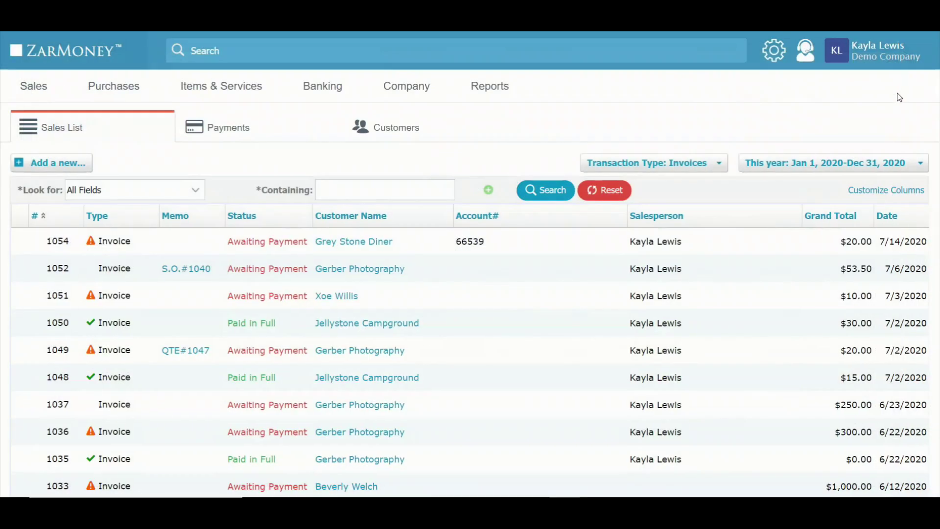
Step: Enable printing of the Customer PO# custom field in the "2 Custom Fields" invoice template's advanced settings and save the template
left_click(773, 49)
left_click(78, 161)
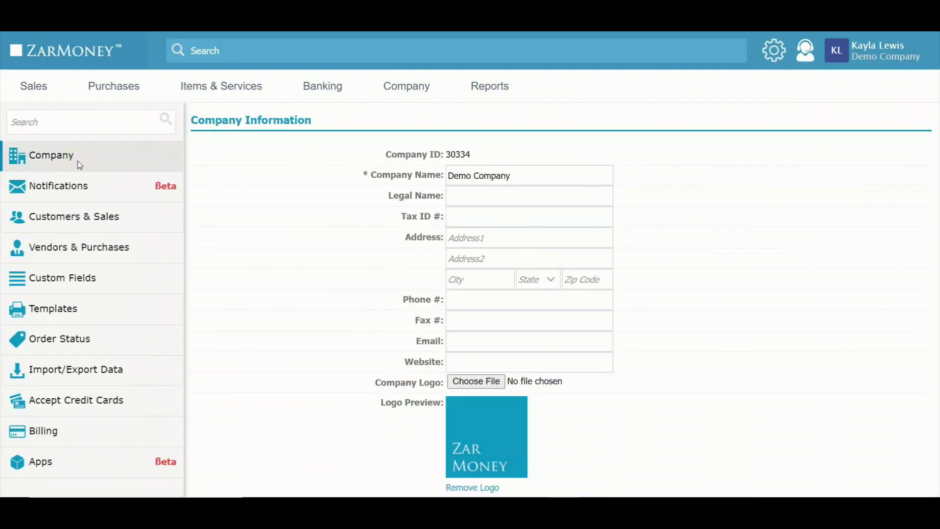
left_click(78, 308)
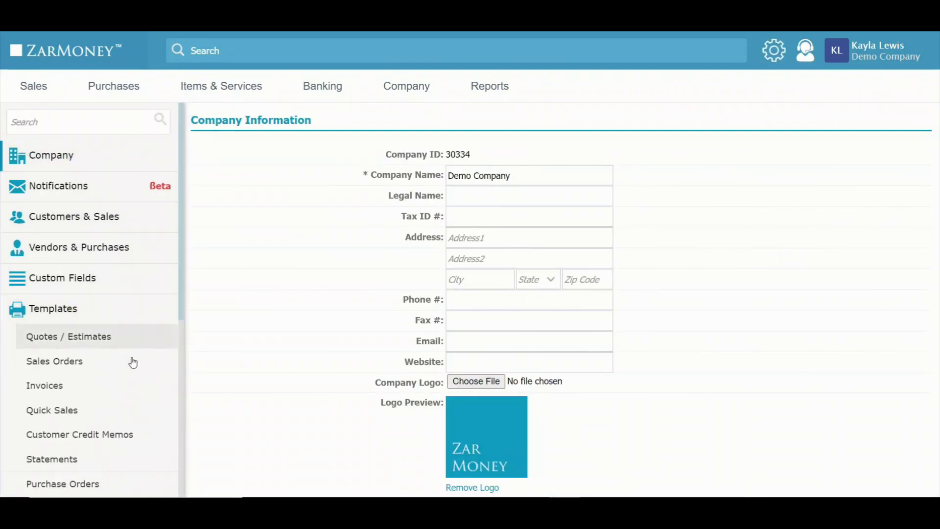
left_click(136, 387)
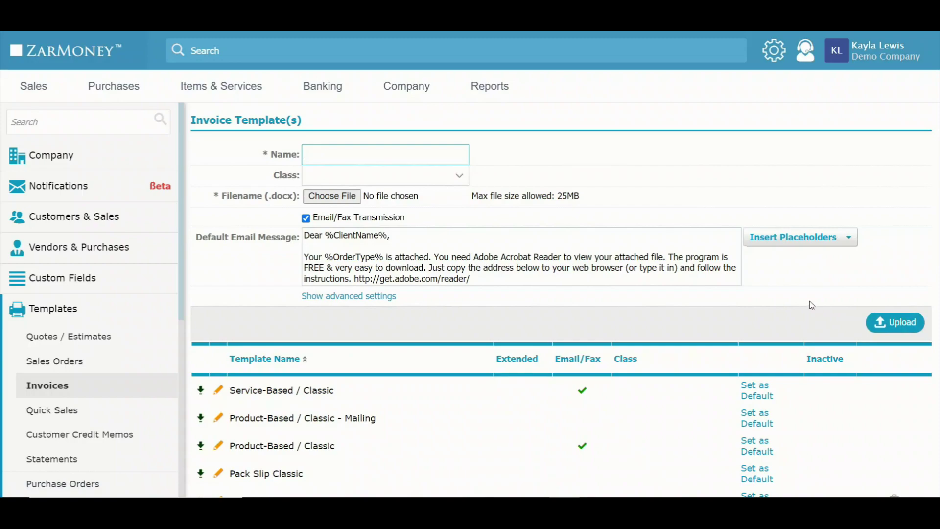
scroll(812, 306, "down", 3)
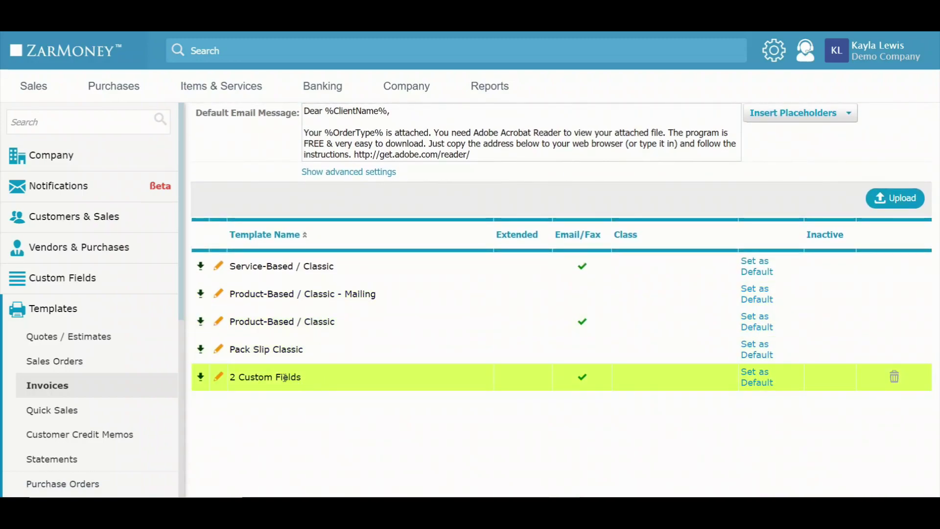
left_click(216, 378)
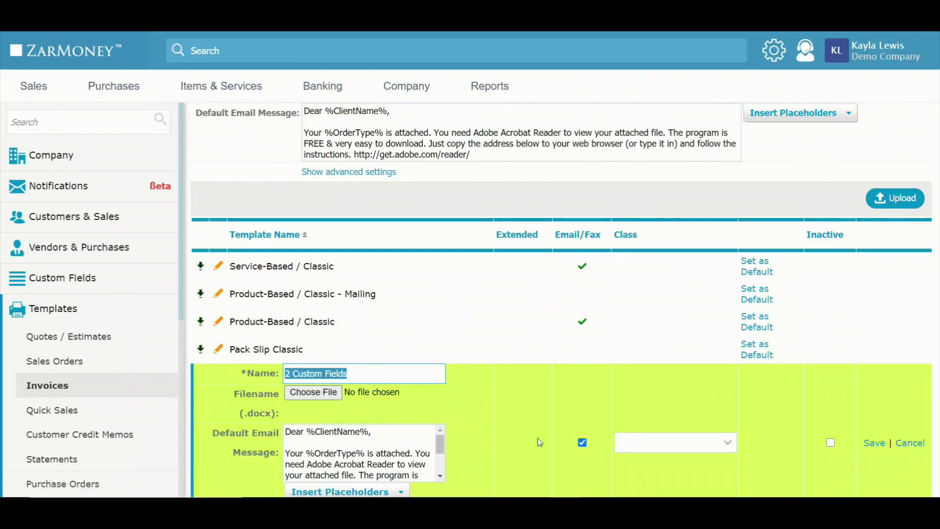
scroll(538, 437, "down", 1)
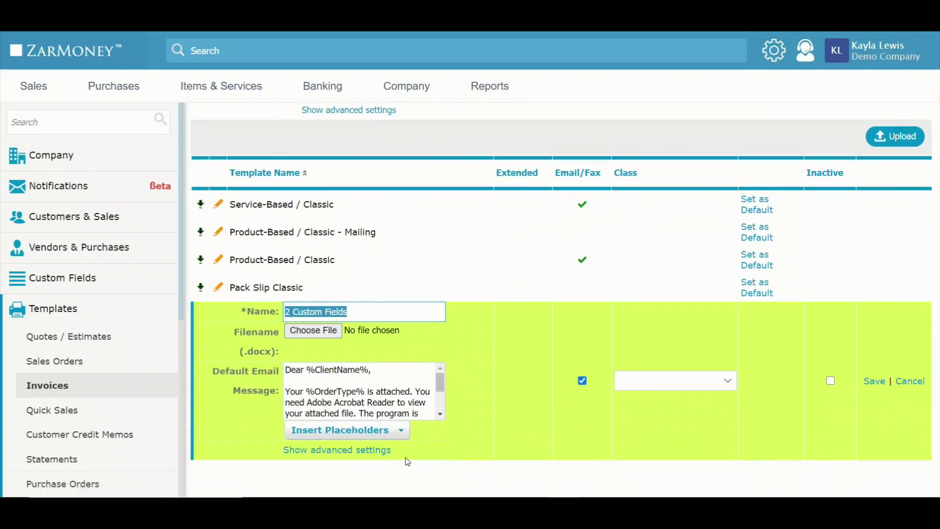
left_click(384, 450)
scroll(494, 423, "down", 1)
left_click(288, 409)
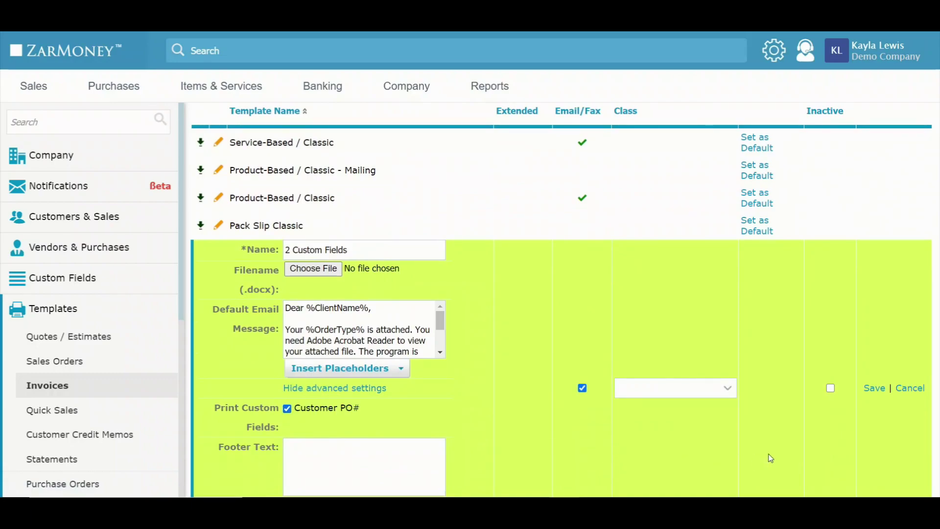
left_click(875, 388)
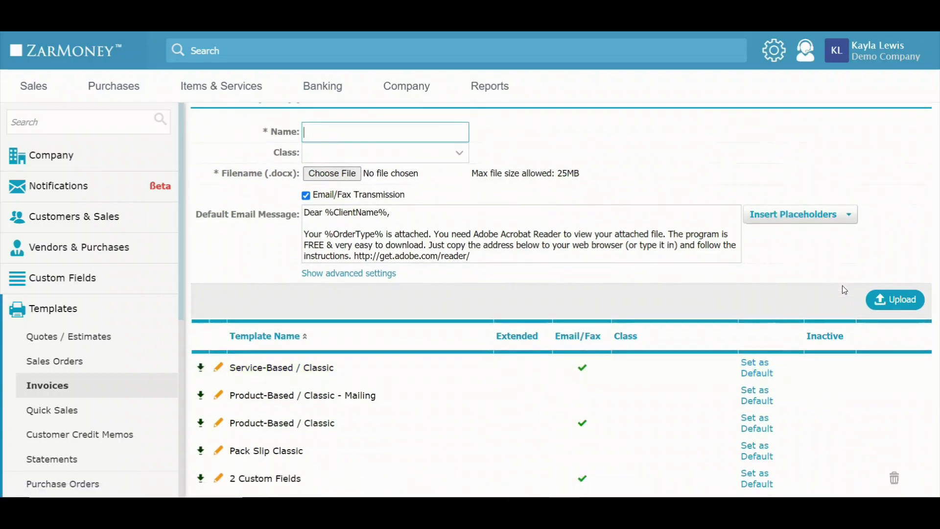
scroll(841, 286, "down", 2)
scroll(839, 286, "up", 2)
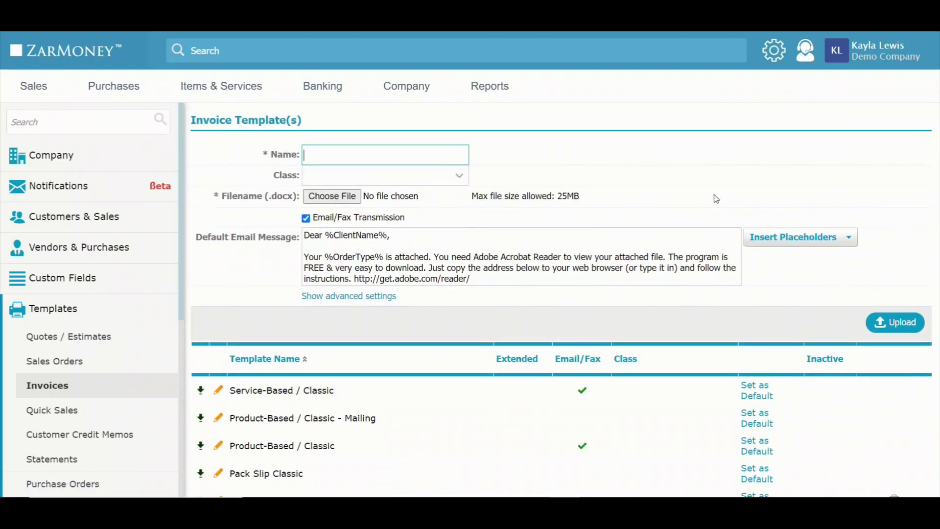
Step: Preview the printout of Gerber Photography's 7/6/2020 invoice with the "2 Custom Fields" template and examine its Customer PO# line
mouse_move(34, 86)
left_click(41, 167)
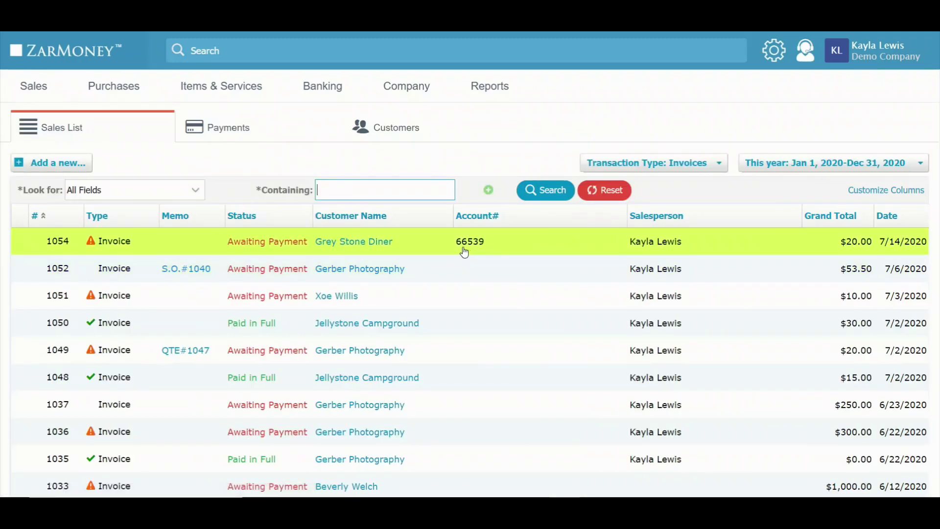
left_click(419, 272)
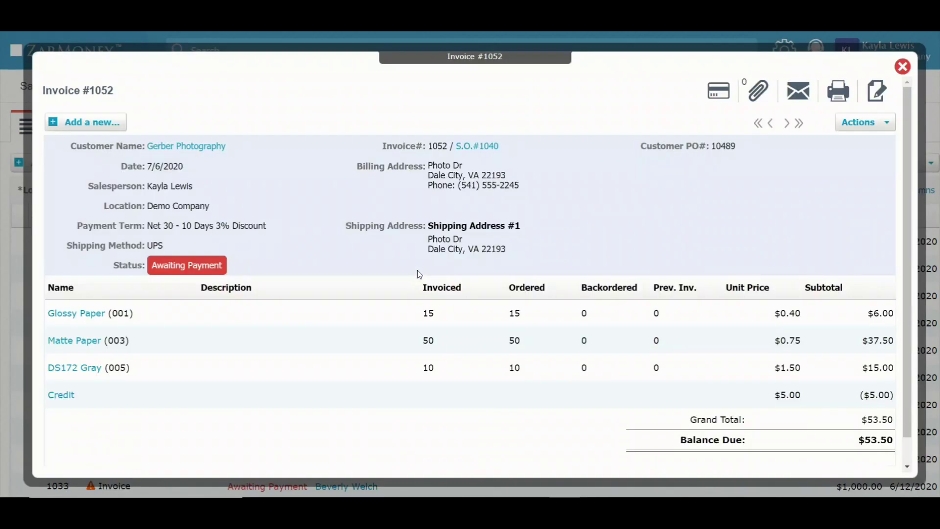
mouse_move(838, 92)
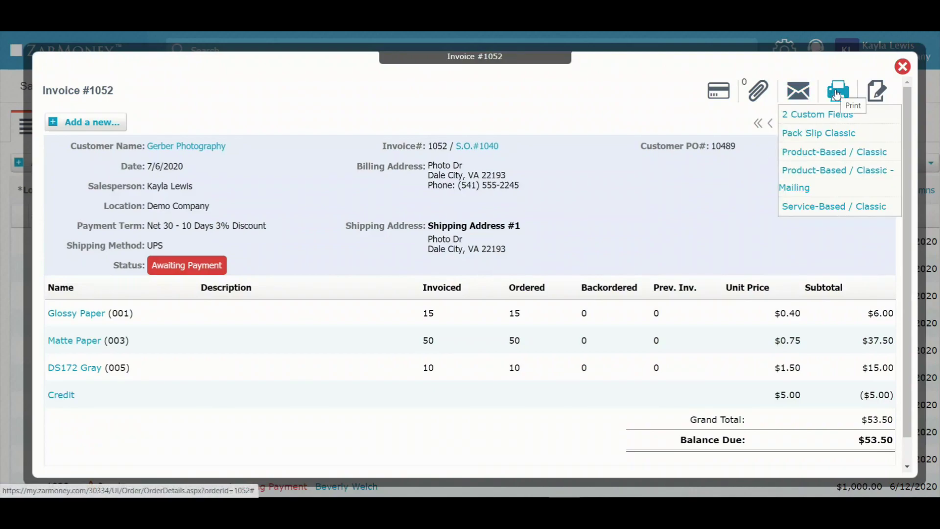
left_click(832, 120)
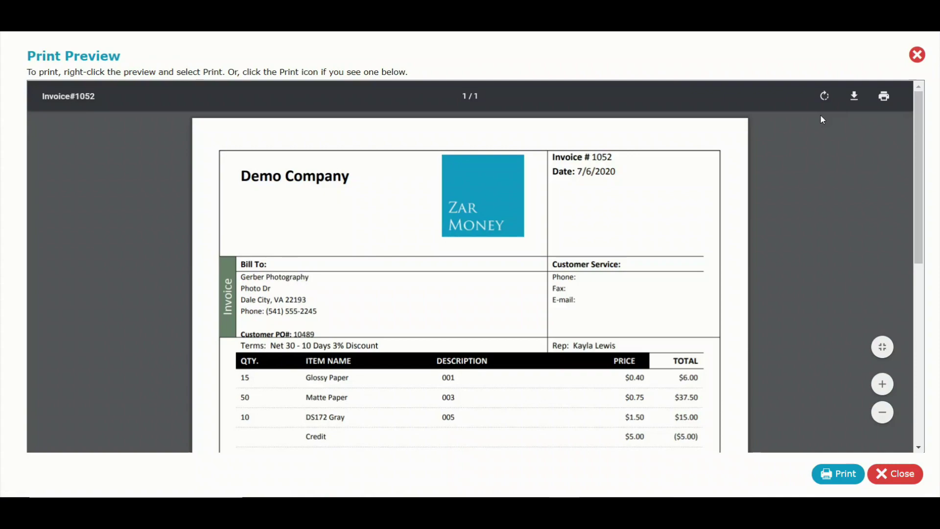
scroll(794, 239, "down", 2)
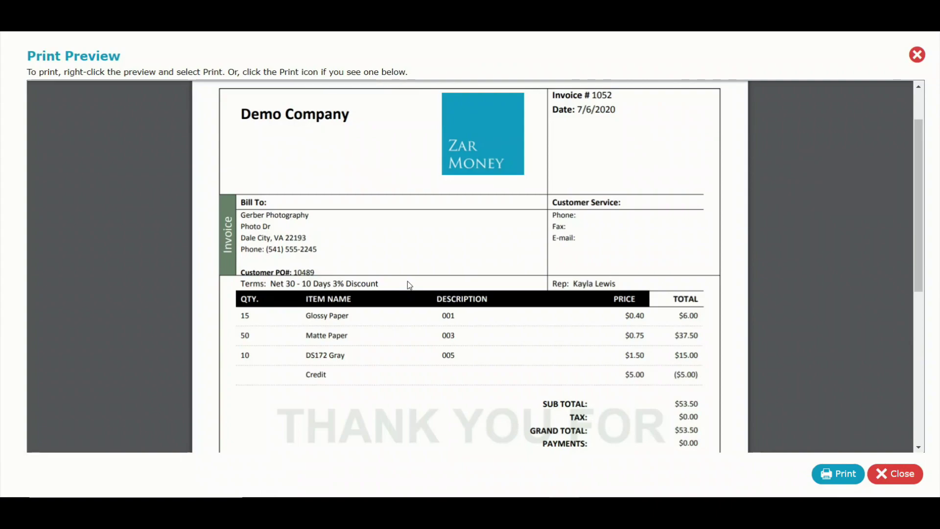
scroll(410, 285, "down", 2)
scroll(410, 285, "up", 2)
scroll(408, 282, "down", 2)
Step: Close the print preview and the invoice, and return to the dashboard
left_click(917, 55)
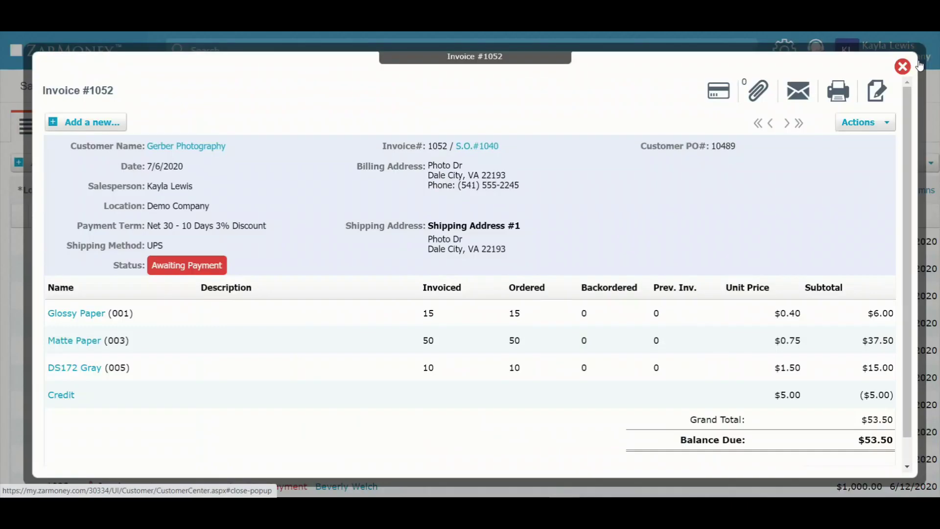
left_click(918, 65)
left_click(82, 56)
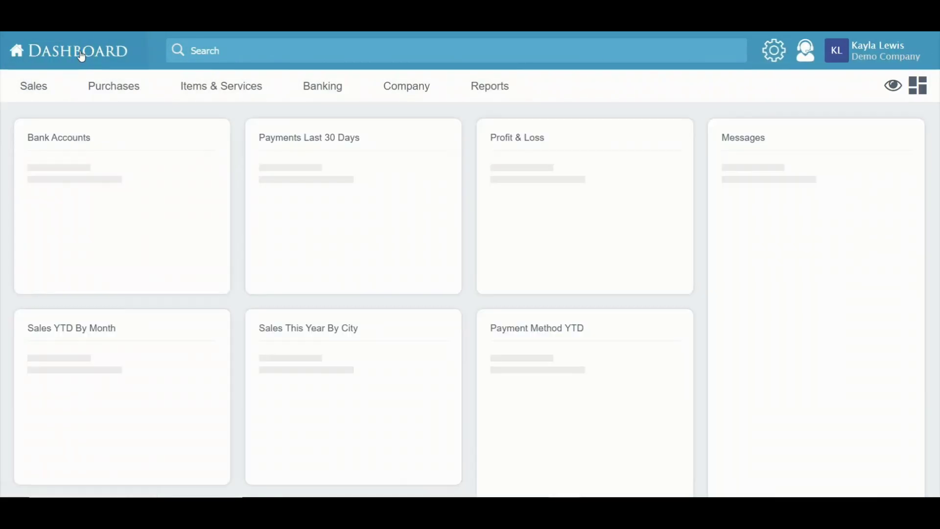